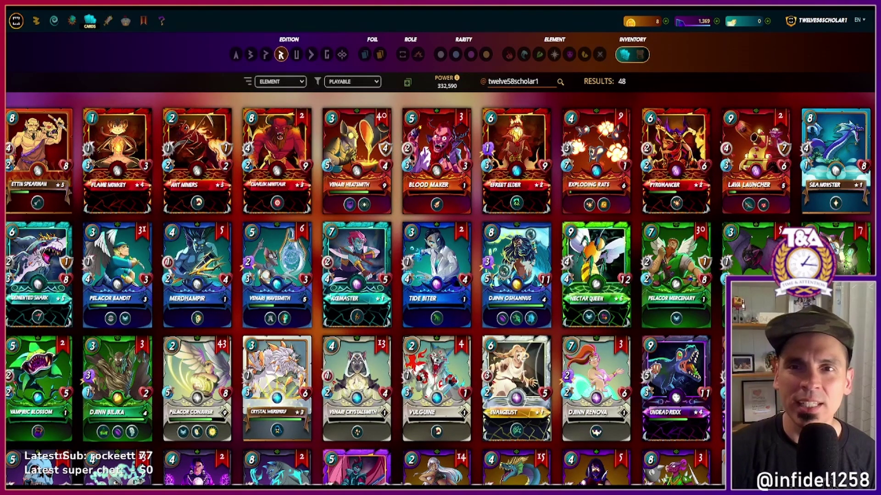
Step: Switch from the Splinterlands collection to PeakMonsters and open the card market for buying
key(ctrl+Tab)
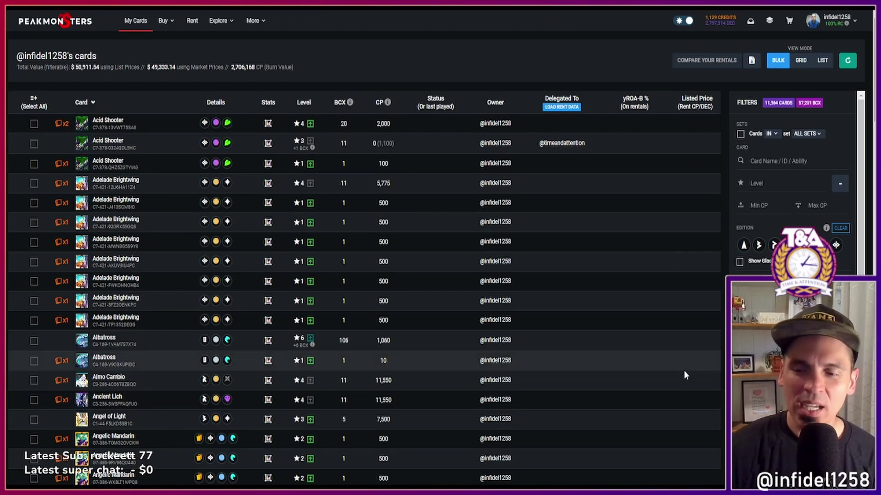
scroll(362, 298, down, 7)
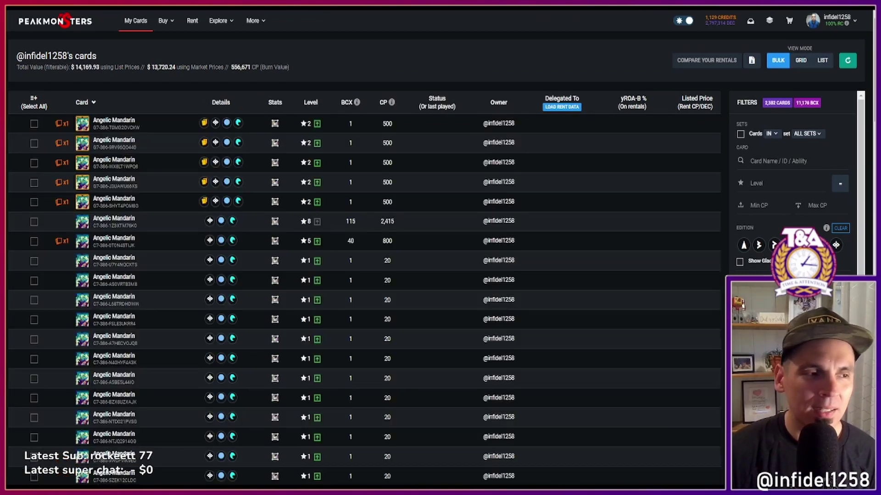
click(163, 21)
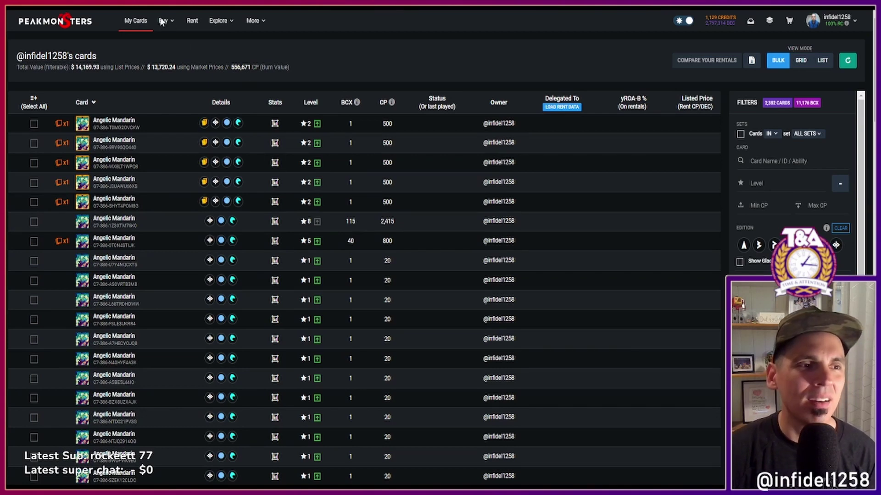
scroll(363, 293, down, 5)
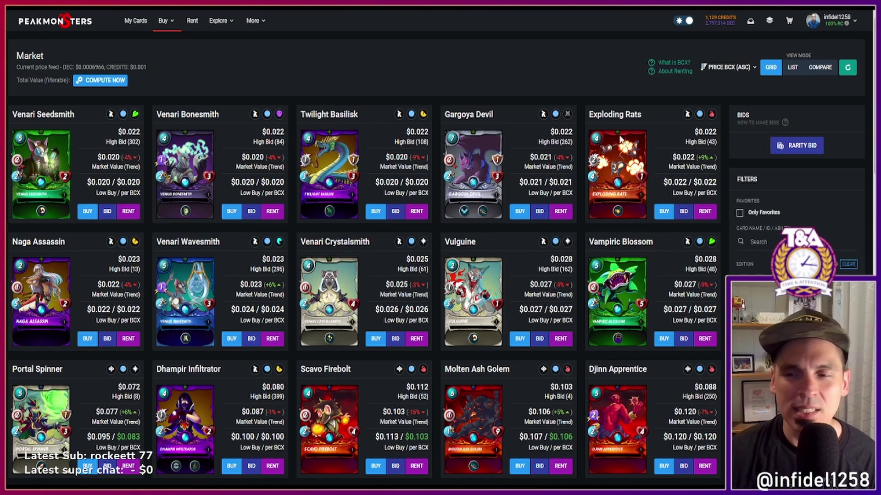
Step: Show the market cards in the comparison view, compared by best CP/cost ratio
click(809, 68)
click(107, 127)
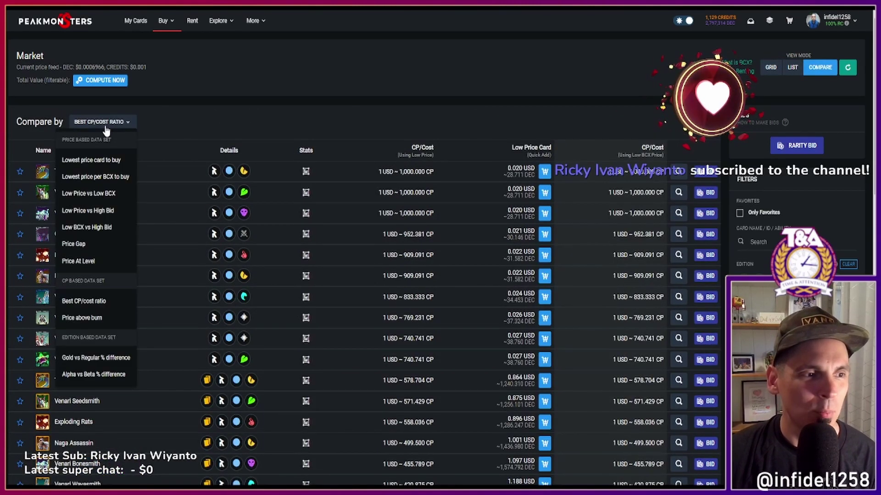
click(89, 300)
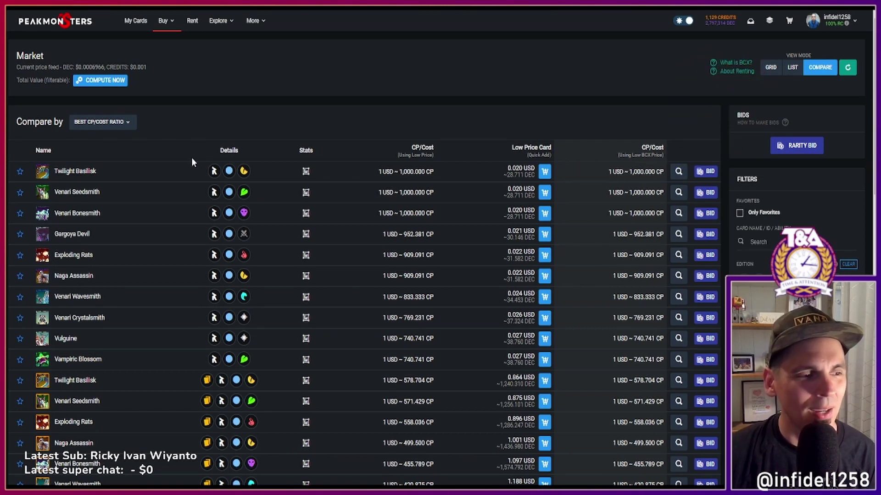
Step: Preview the common reward cards in the comparison list one by one, from Twilight Basilisk down to Vulguine
mouse_move(66, 178)
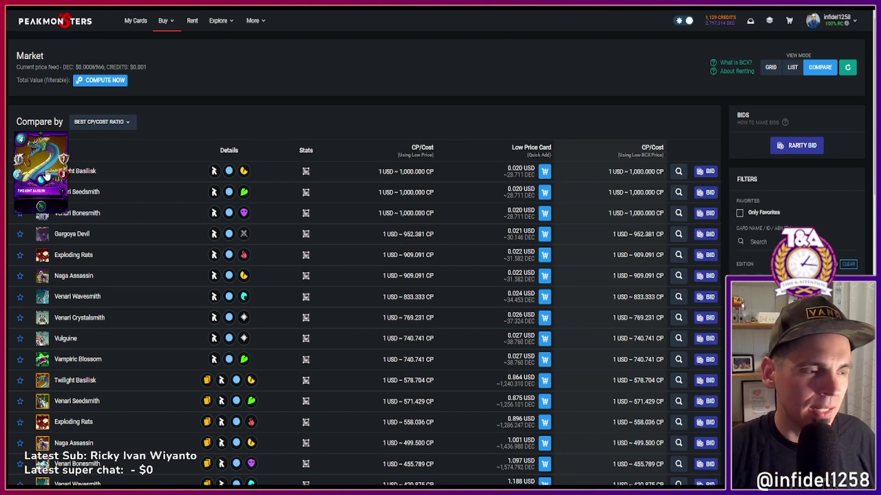
mouse_move(40, 192)
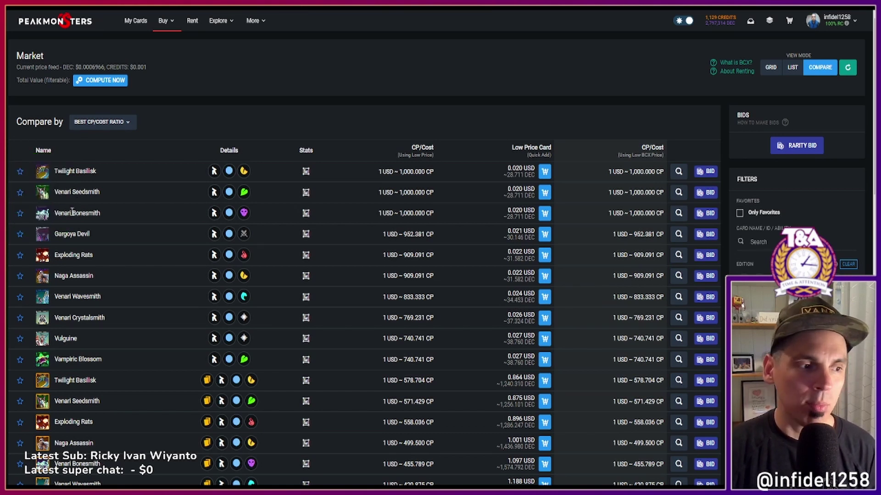
mouse_move(46, 215)
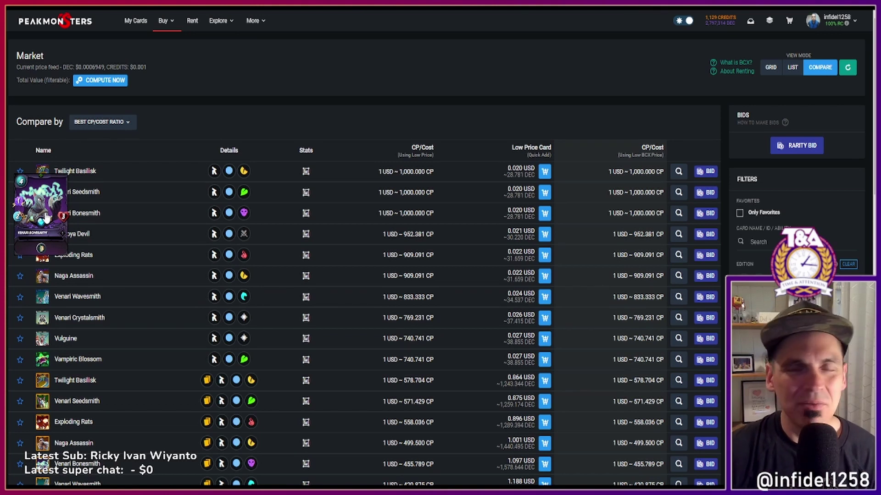
mouse_move(46, 238)
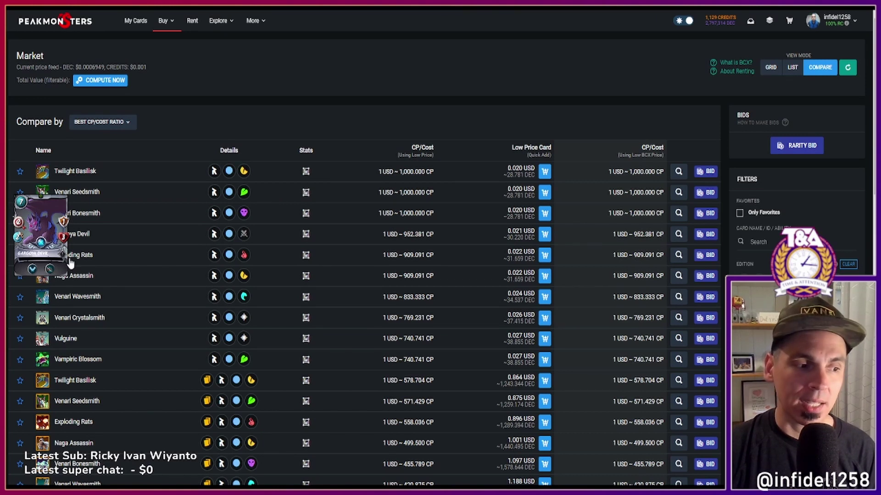
mouse_move(40, 259)
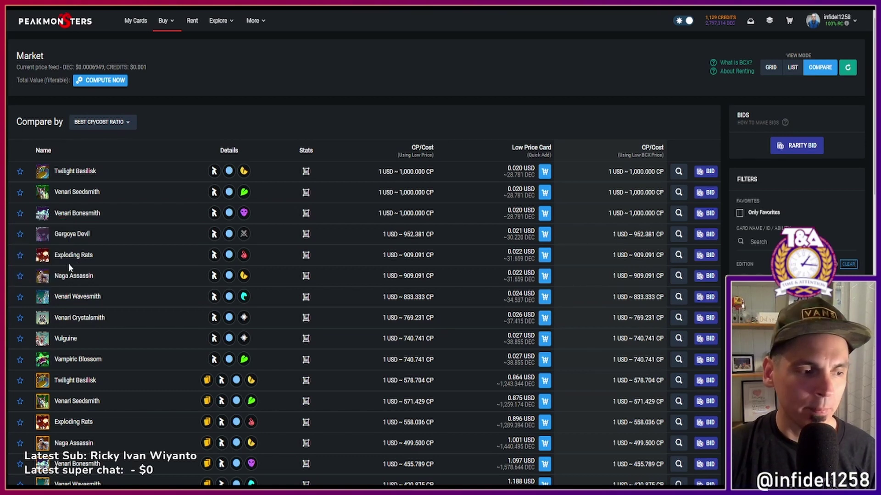
mouse_move(45, 280)
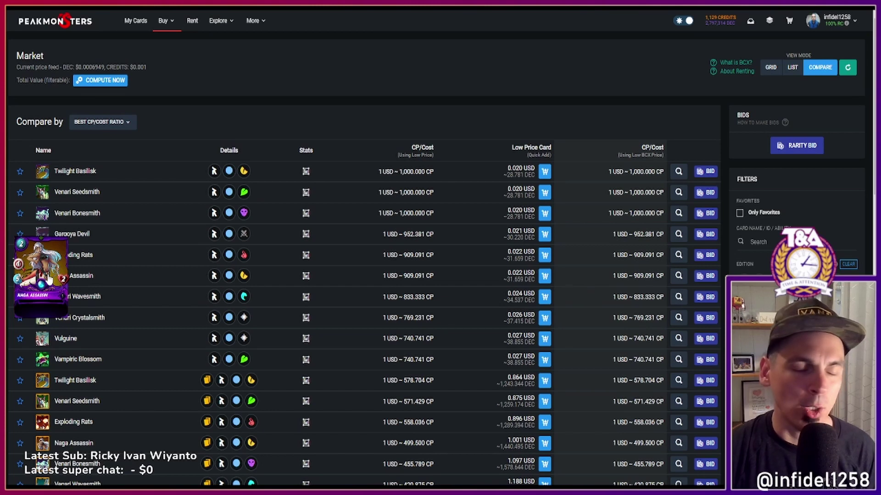
scroll(69, 279, down, 1)
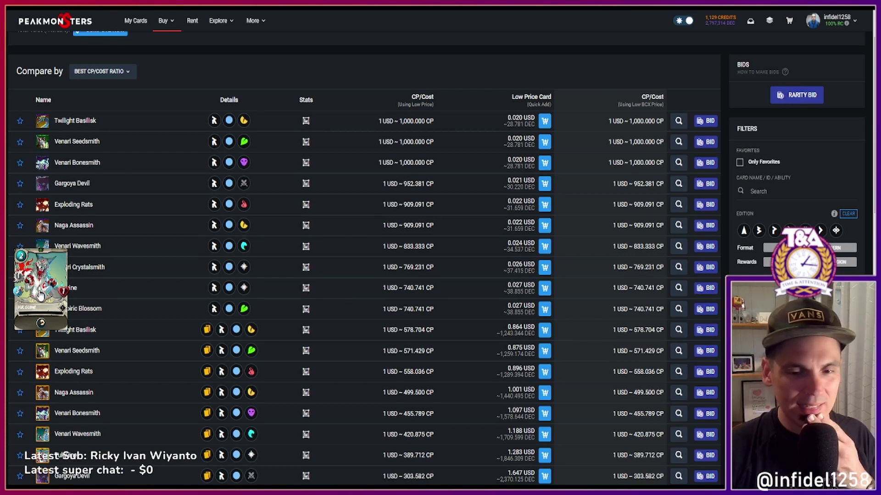
Step: Reload the buying market and filter the comparison by the card name "vulg"
click(134, 20)
click(164, 21)
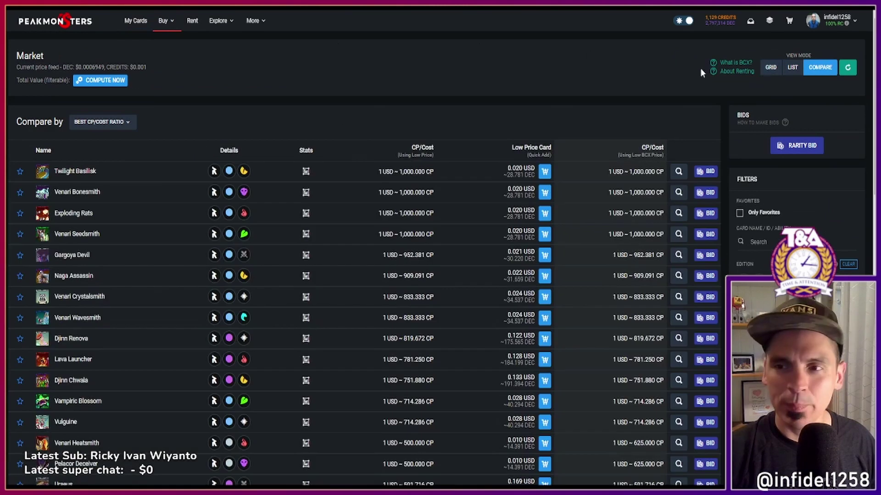
click(770, 244)
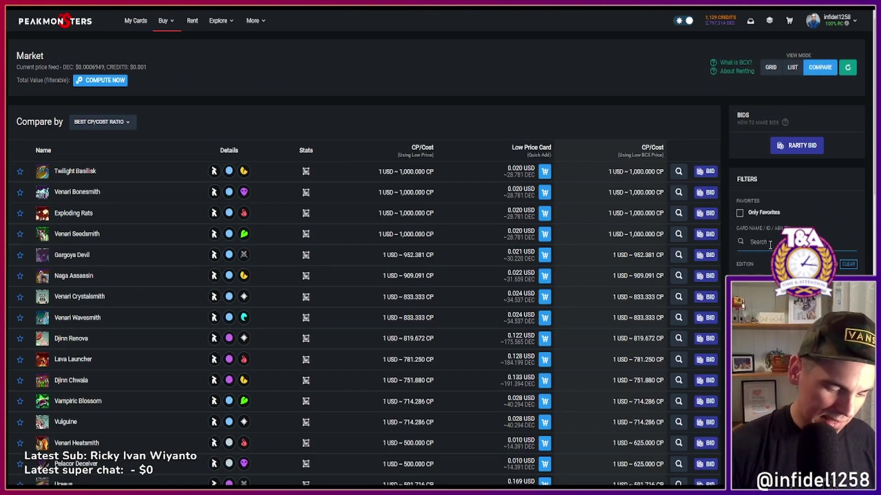
text(vulgine)
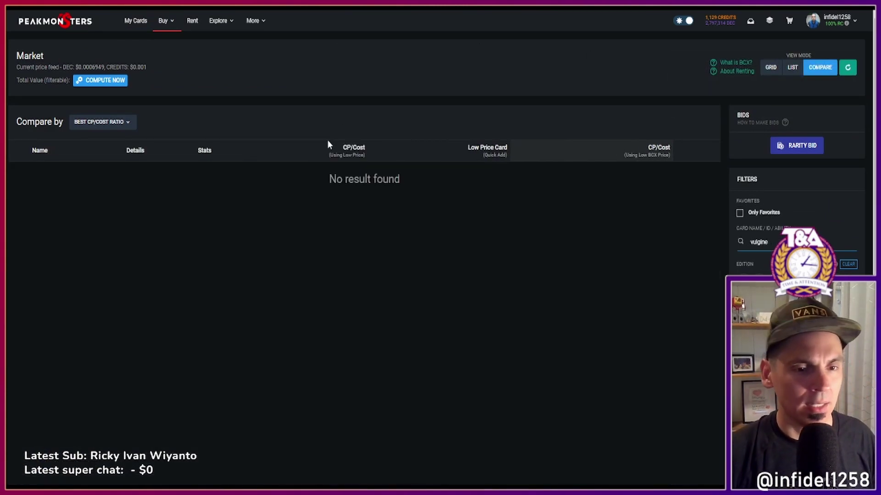
key(BackSpace)
key(BackSpace)
key(BackSpace)
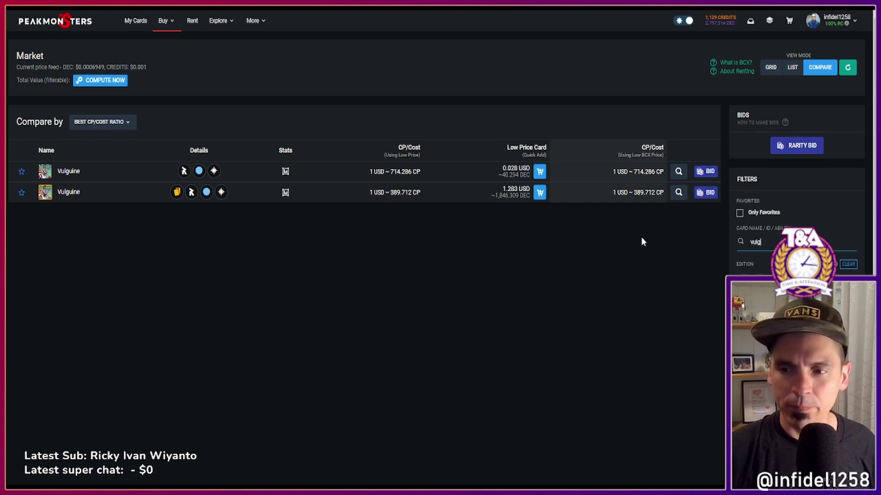
Step: Open the regular Vulguine's card listings and add the five cheapest ones at 0.026 USD to the cart
click(381, 172)
scroll(78, 203, down, 2)
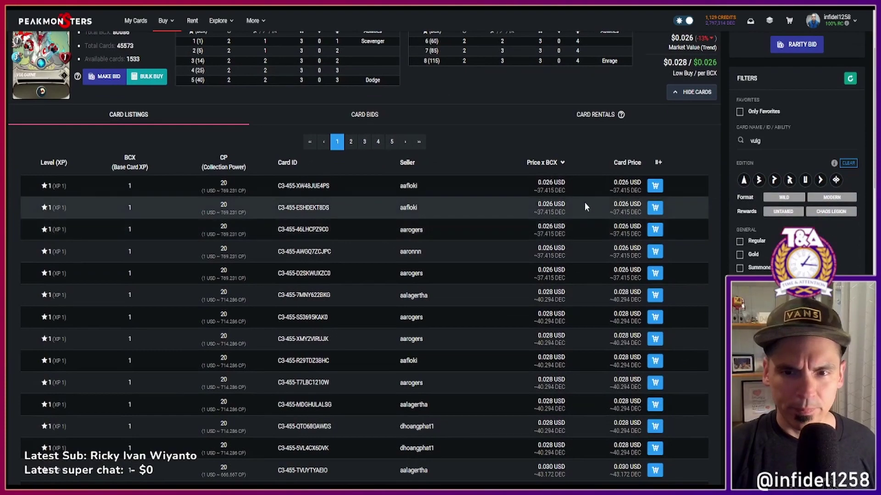
click(655, 186)
scroll(654, 221, down, 1)
scroll(654, 222, down, 2)
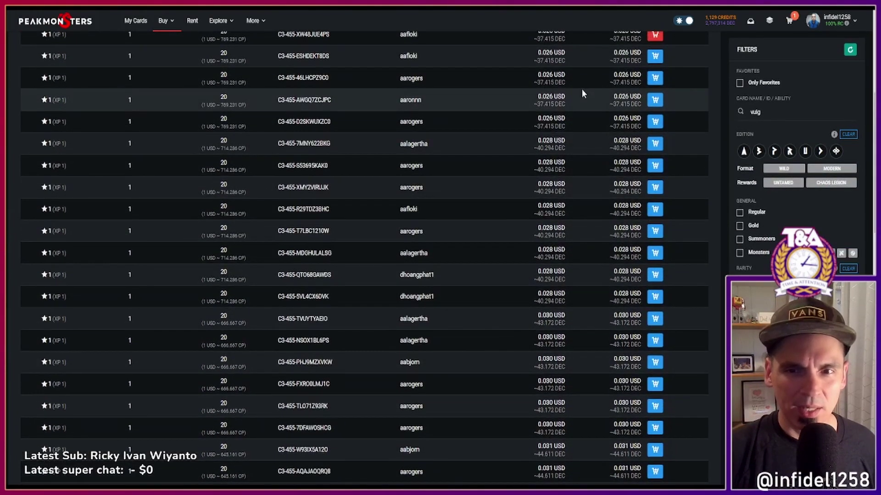
shift+click(655, 126)
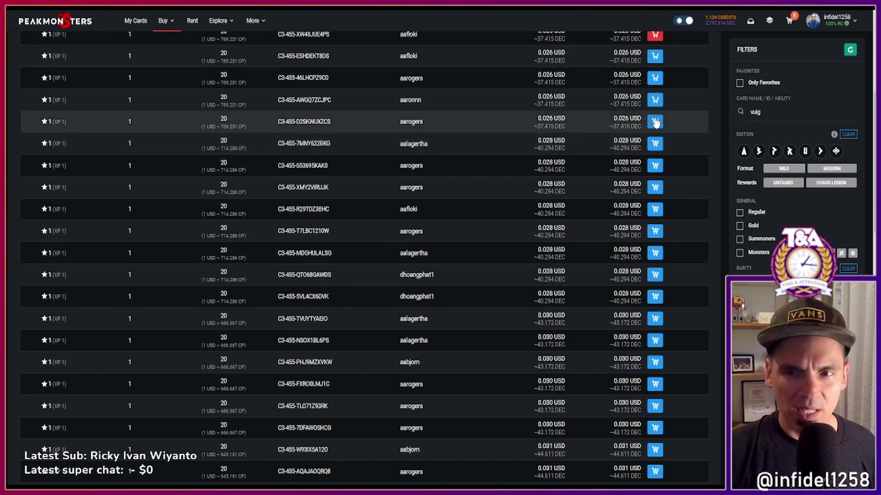
scroll(657, 133, up, 1)
scroll(657, 133, up, 5)
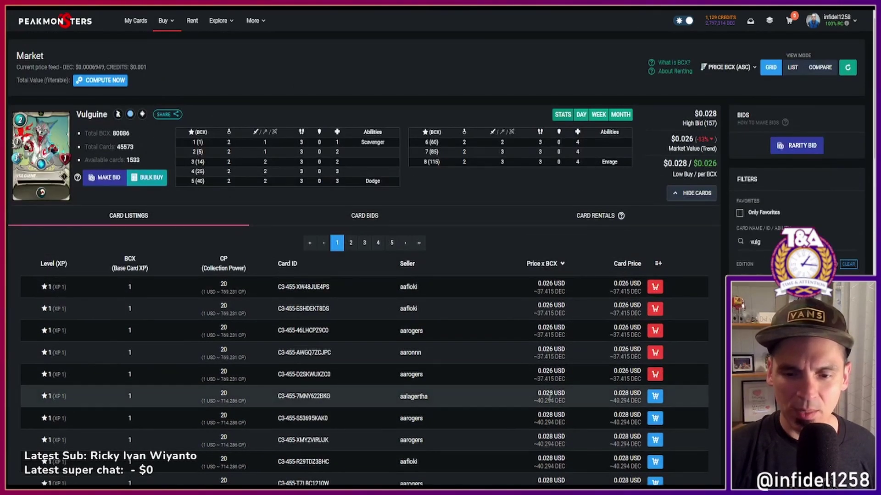
Step: Pay for the Vulguine cards in the cart with credits and close the card's listings
click(789, 22)
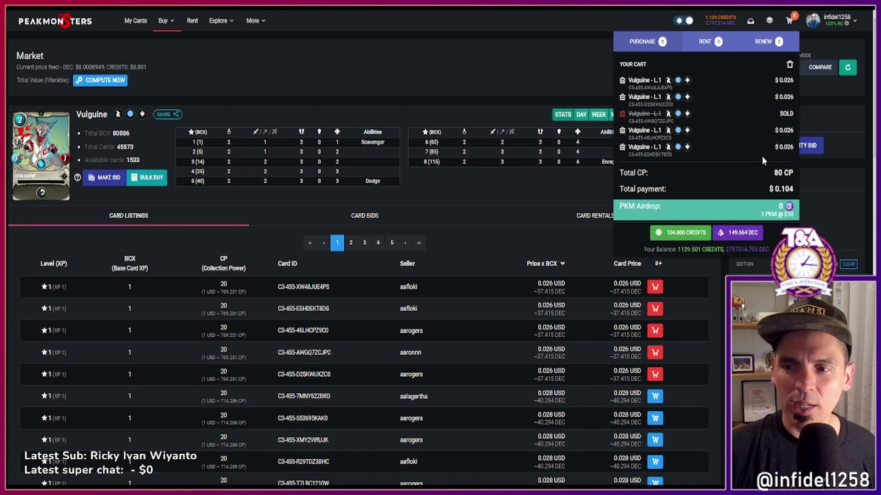
click(690, 234)
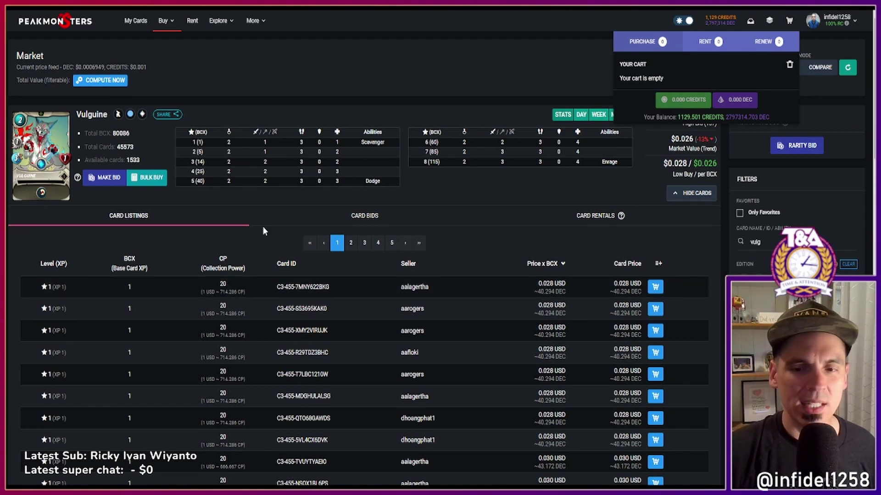
click(30, 156)
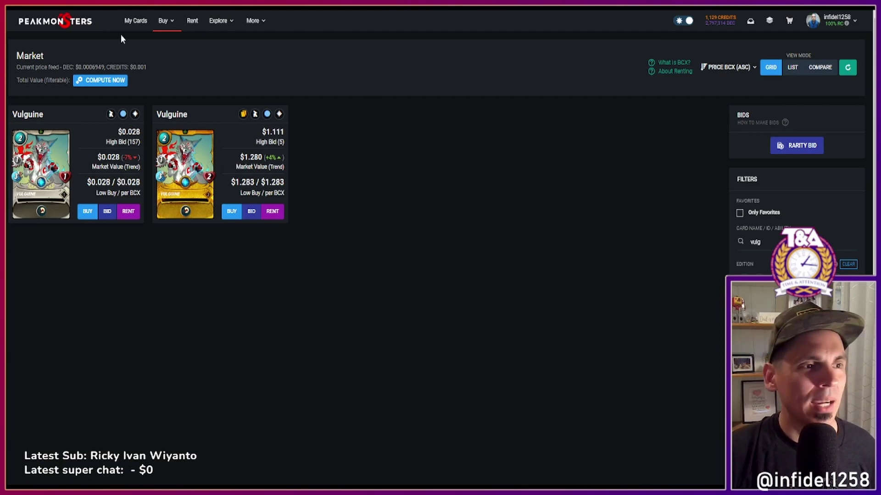
Step: Reopen the buying market without the name search and show it in the comparison view
click(136, 22)
click(164, 25)
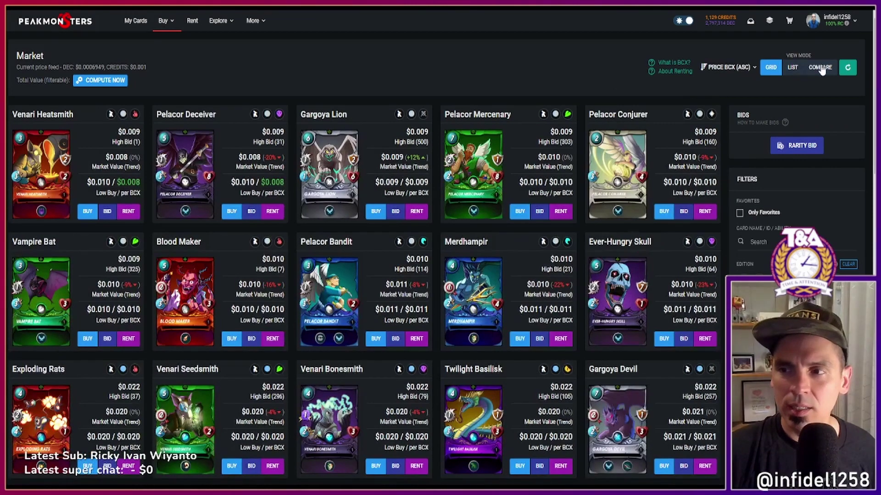
click(819, 68)
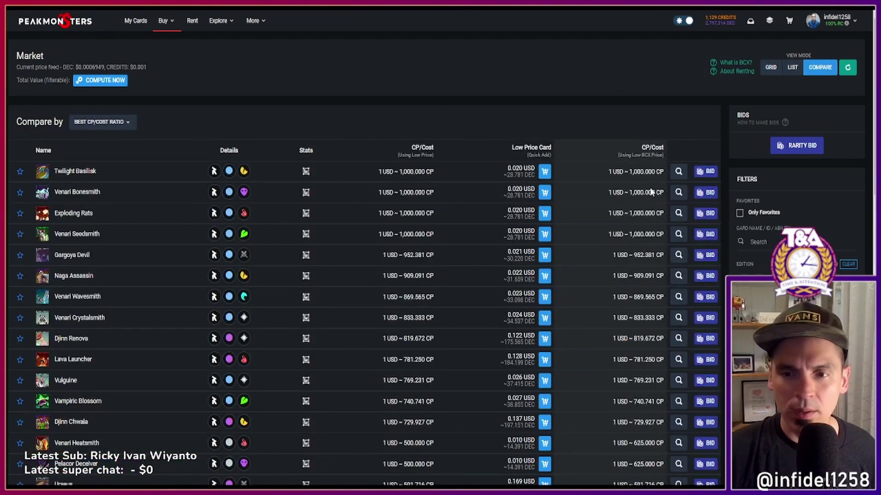
Step: Find Djinn Renova in the comparison list and highlight its name
scroll(177, 190, down, 1)
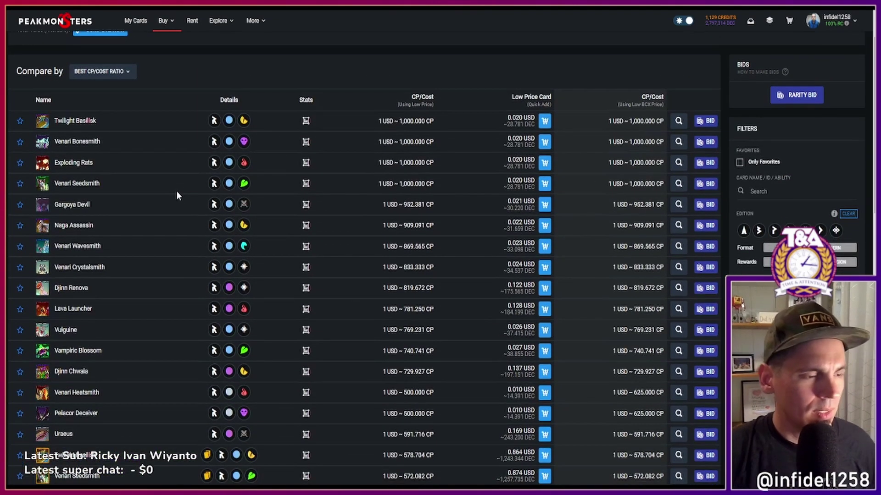
scroll(62, 208, down, 1)
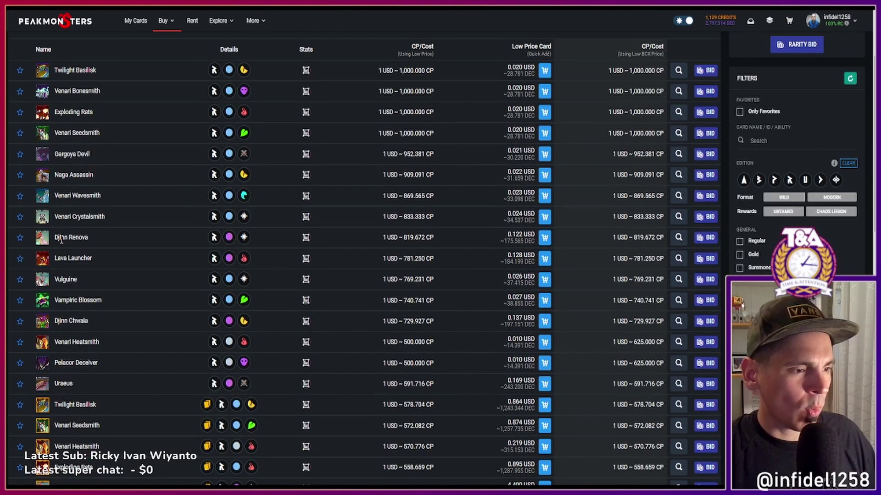
double_click(63, 235)
click(73, 235)
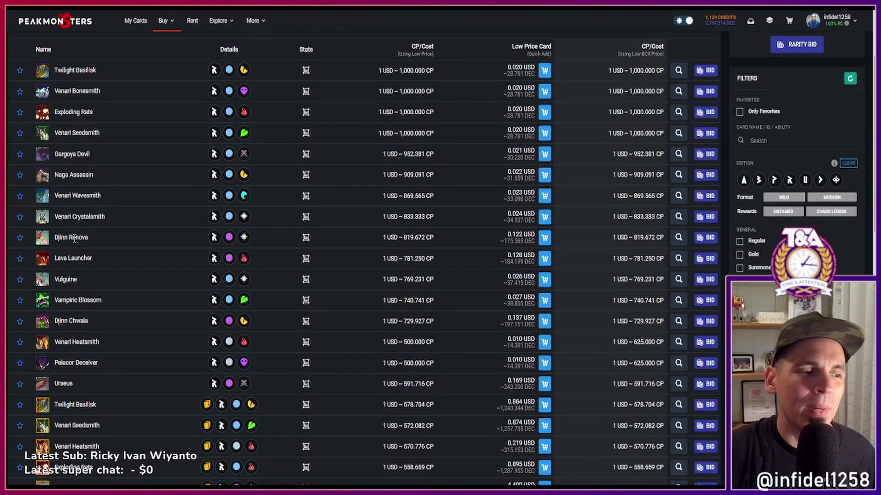
triple_click(74, 235)
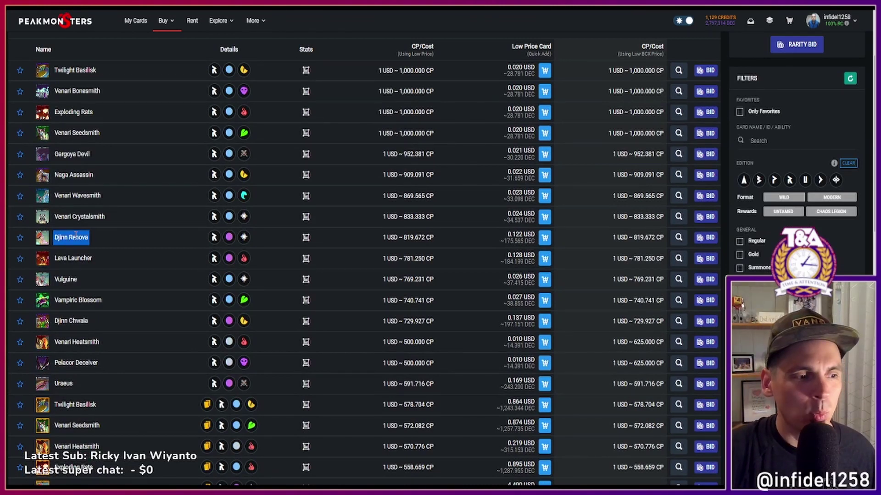
click(73, 237)
triple_click(73, 236)
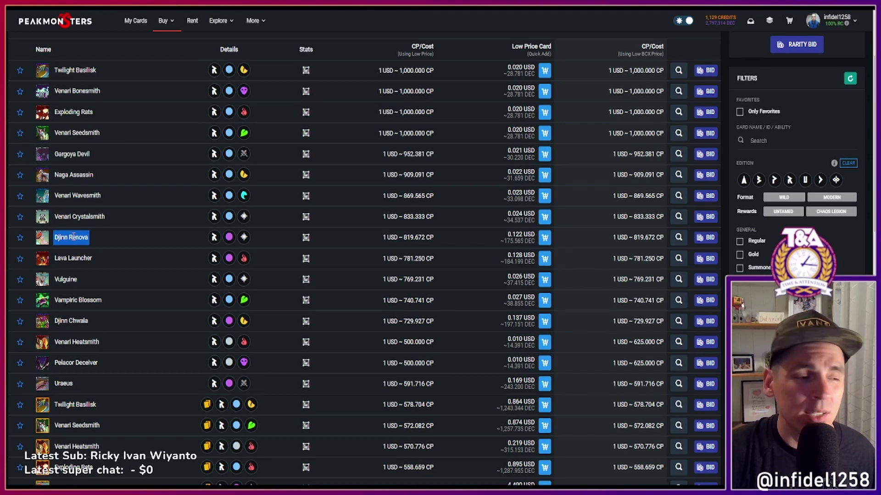
click(42, 238)
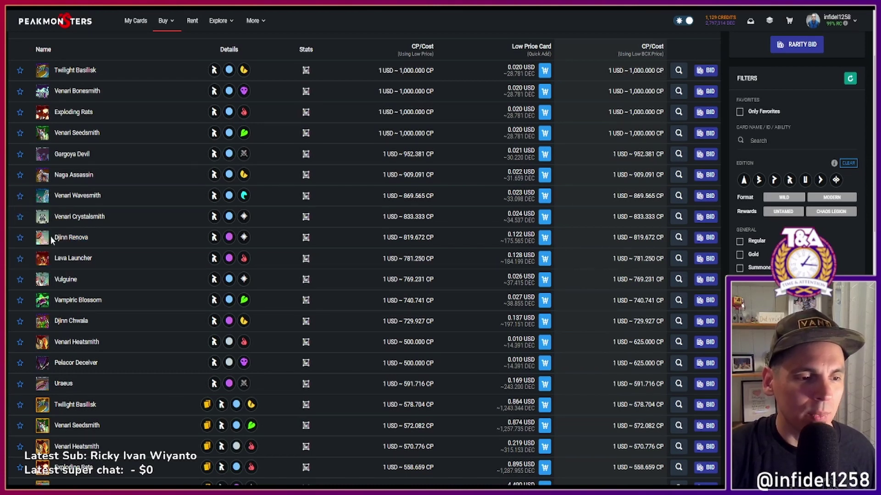
Step: Examine Djinn Renova's stats by level, highlight the level 5 health value, and close the stats
click(306, 237)
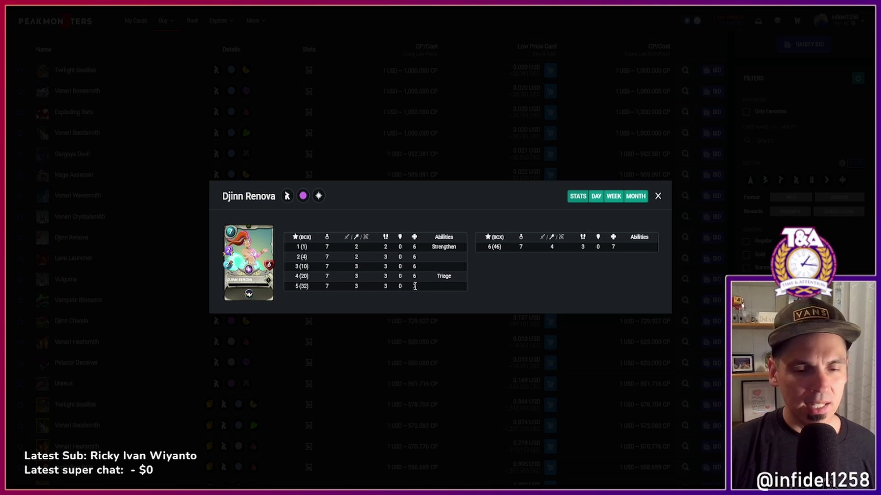
drag(415, 286, 412, 286)
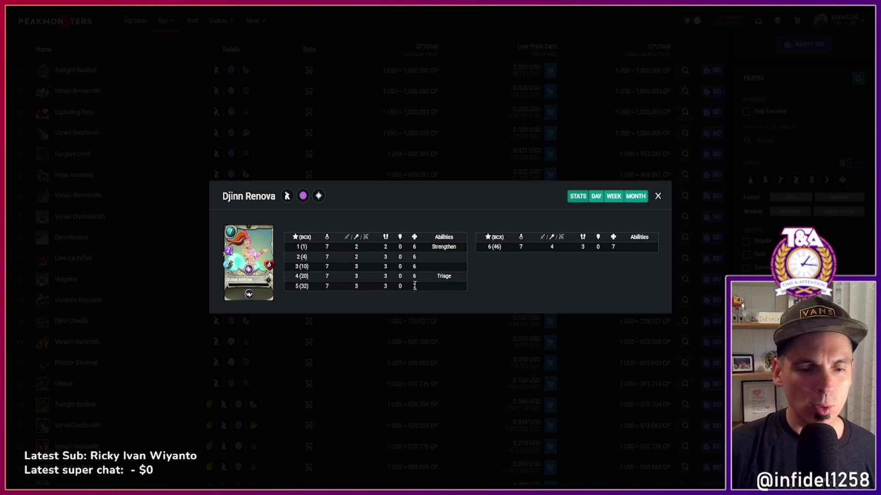
double_click(415, 285)
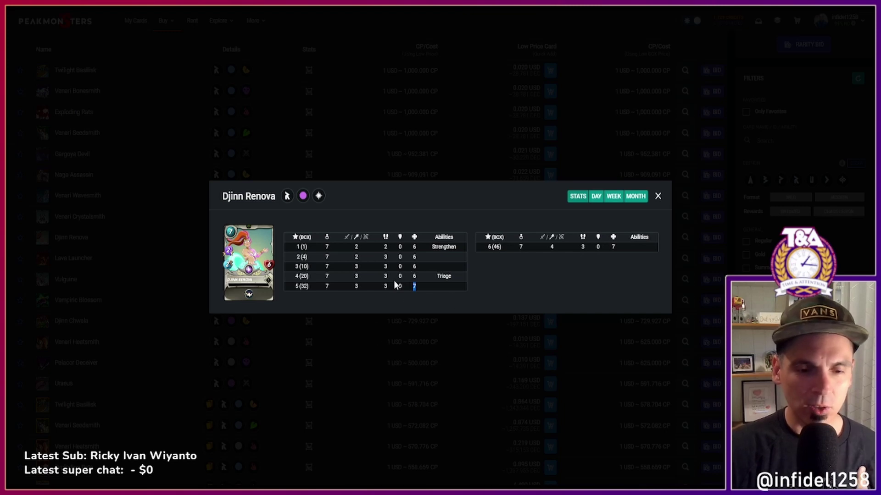
click(658, 195)
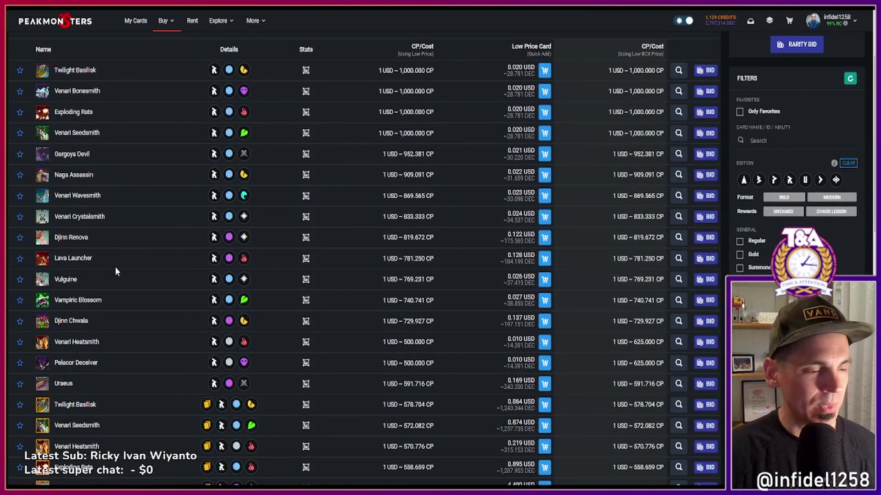